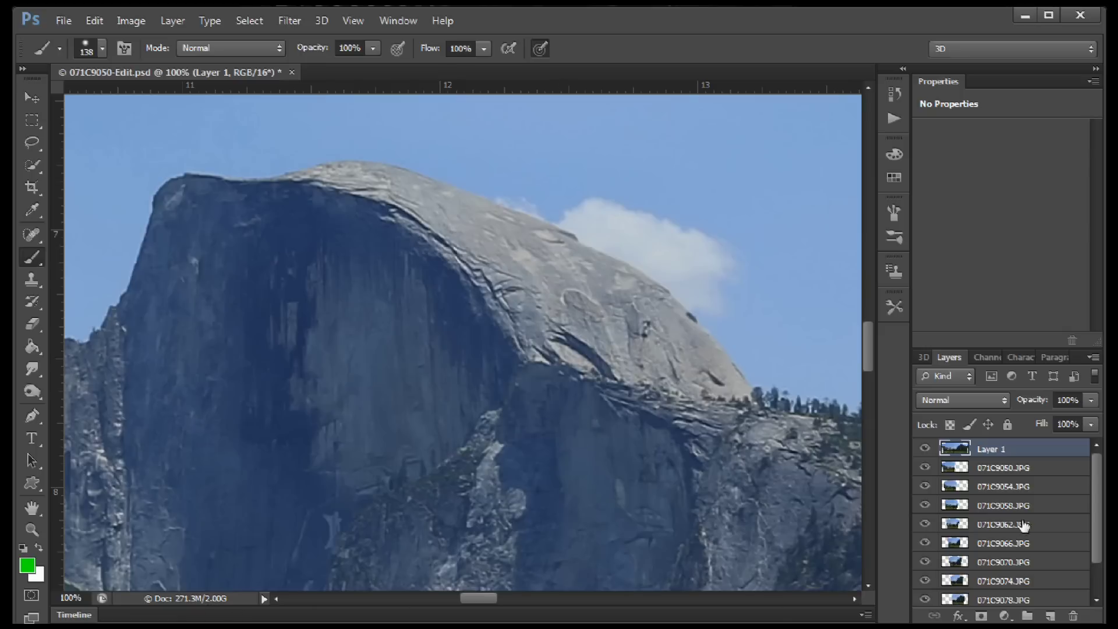
Scroll the Layers panel and zoom out to about 12% to show the whole Yosemite panorama
drag(1096, 489, 1098, 562)
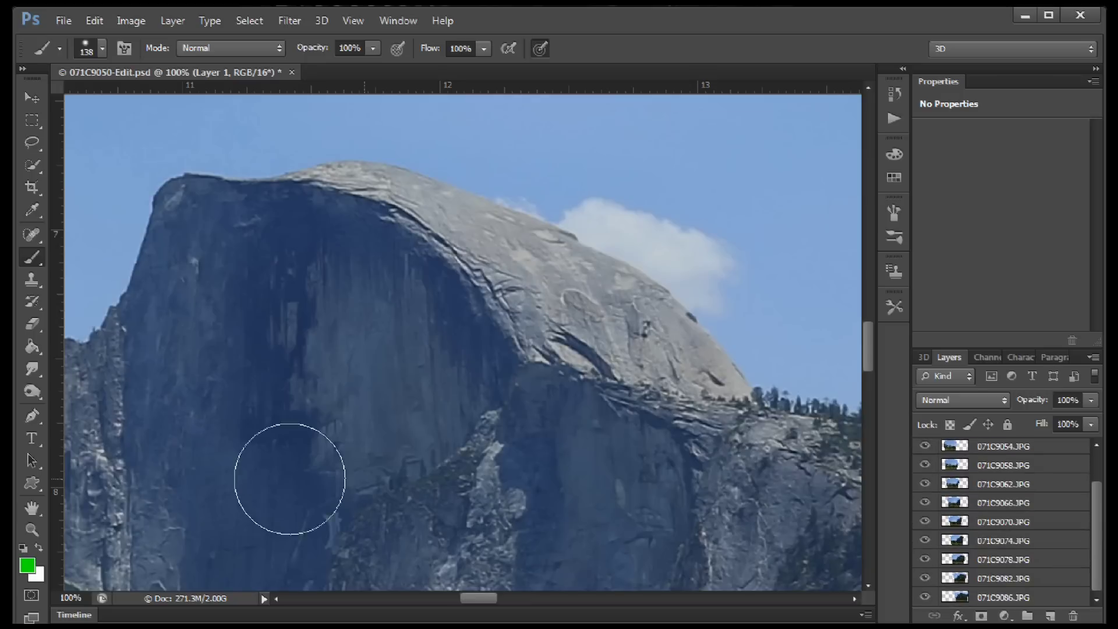
key(z)
drag(169, 401, 33, 486)
key(b)
mouse_move(220, 455)
mouse_down()
mouse_move(564, 399)
mouse_move(497, 392)
mouse_move(350, 409)
mouse_move(317, 431)
mouse_move(343, 431)
mouse_up()
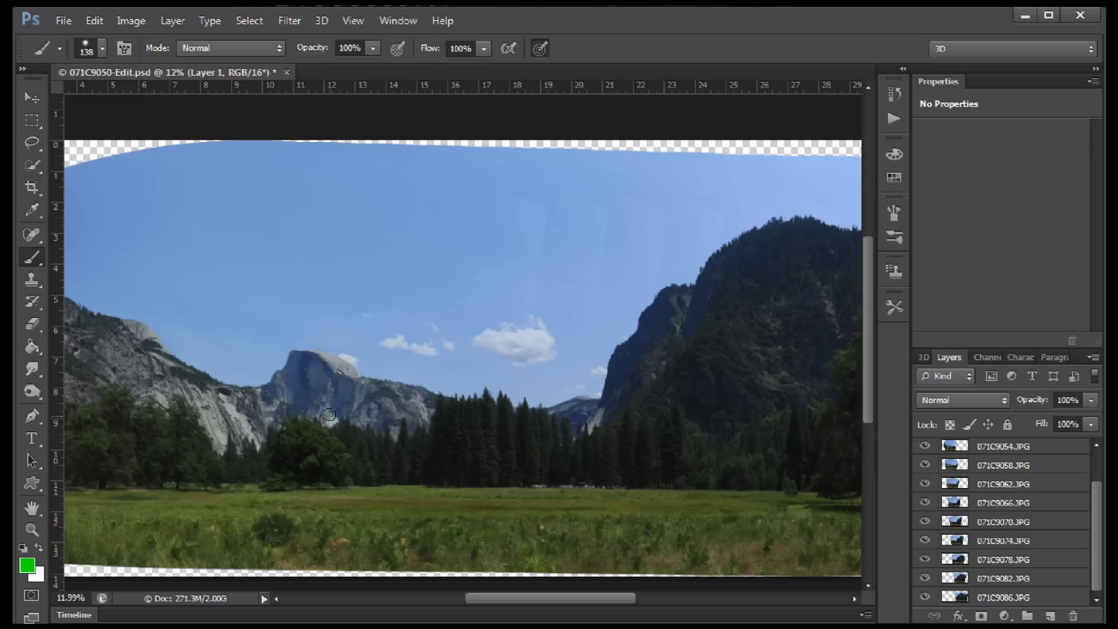
click(93, 20)
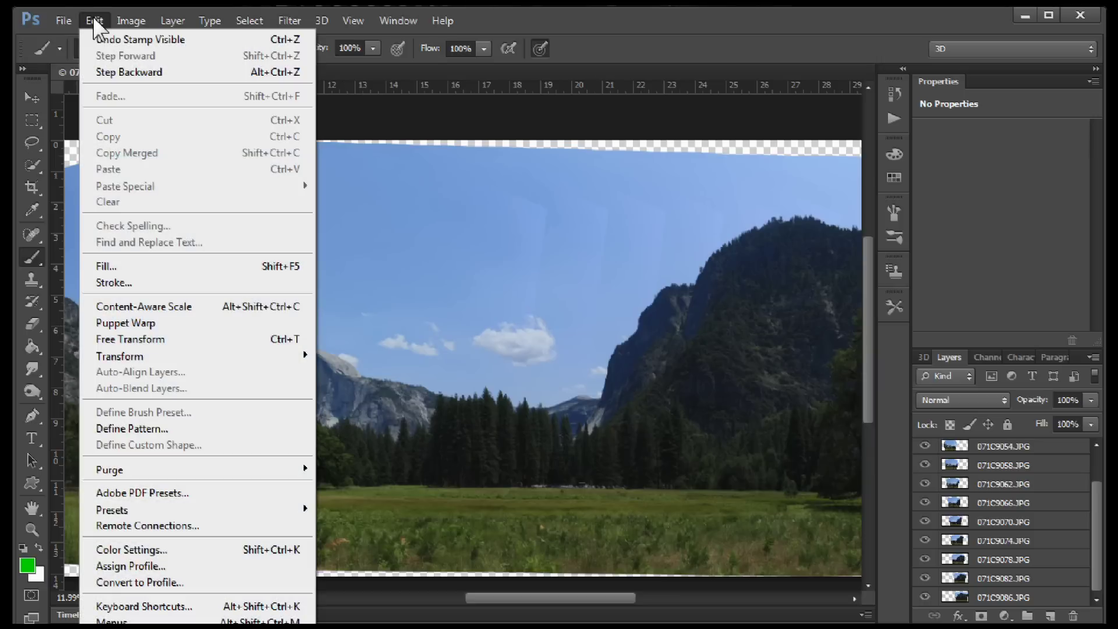
click(728, 35)
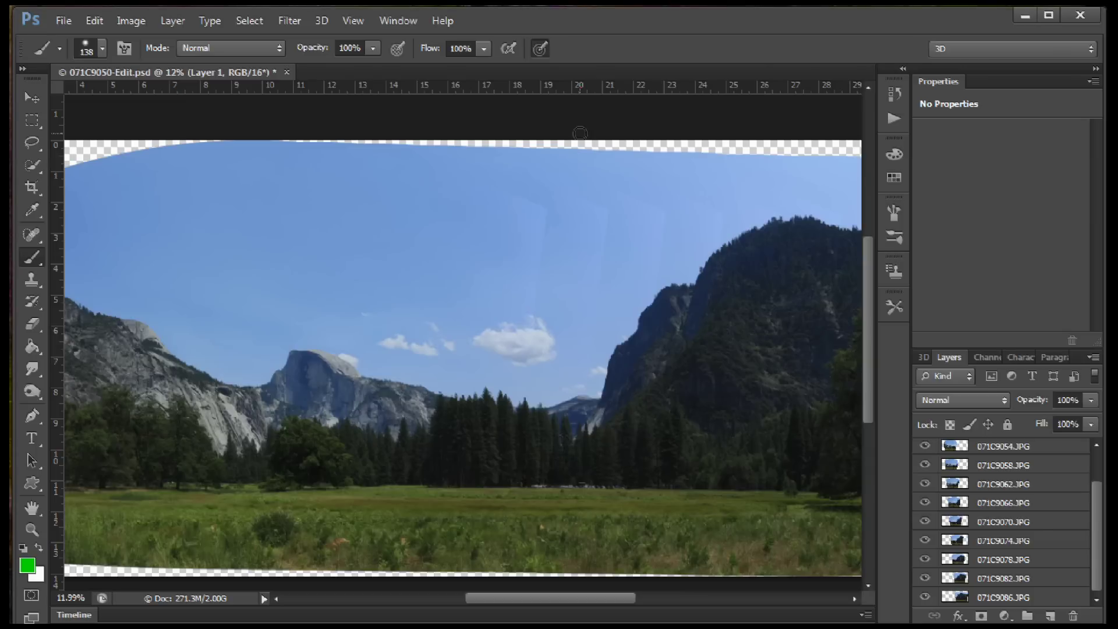
click(414, 19)
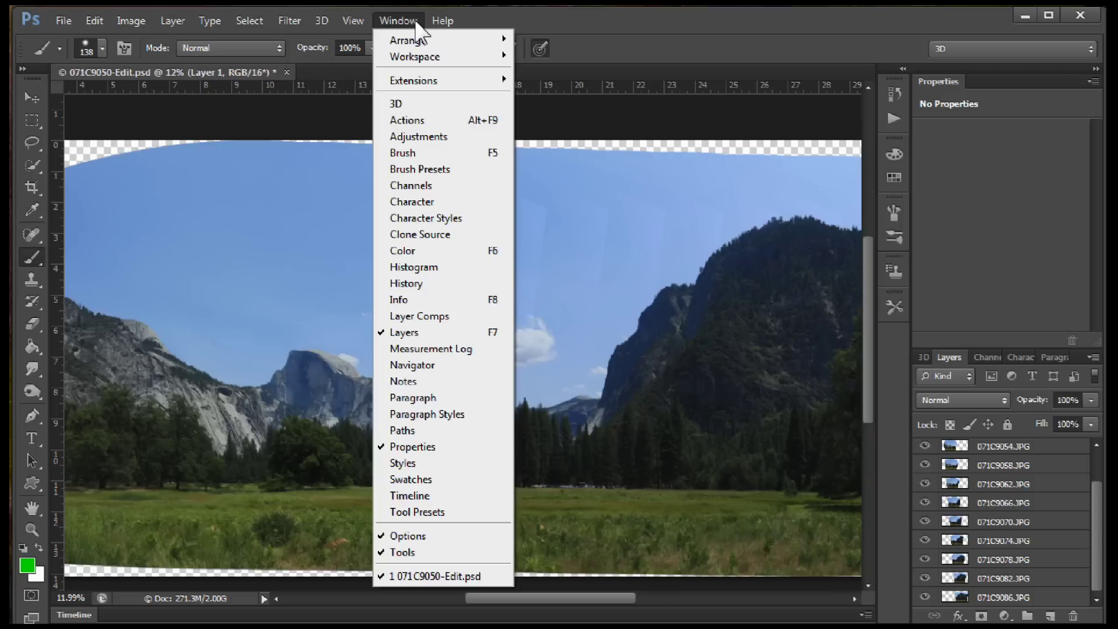
mouse_move(432, 27)
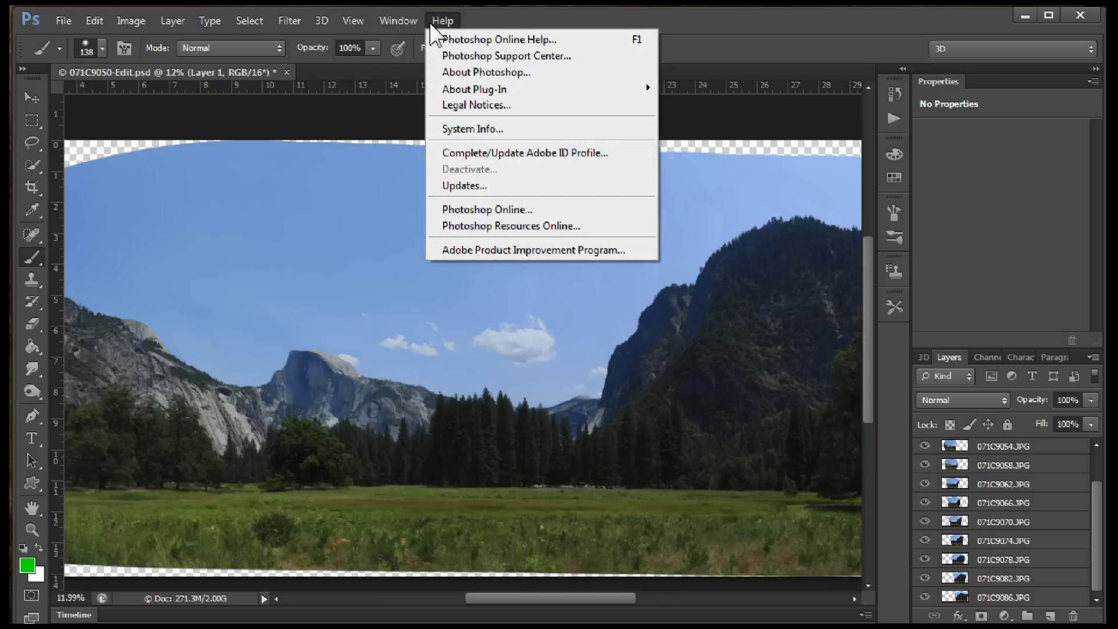
click(469, 72)
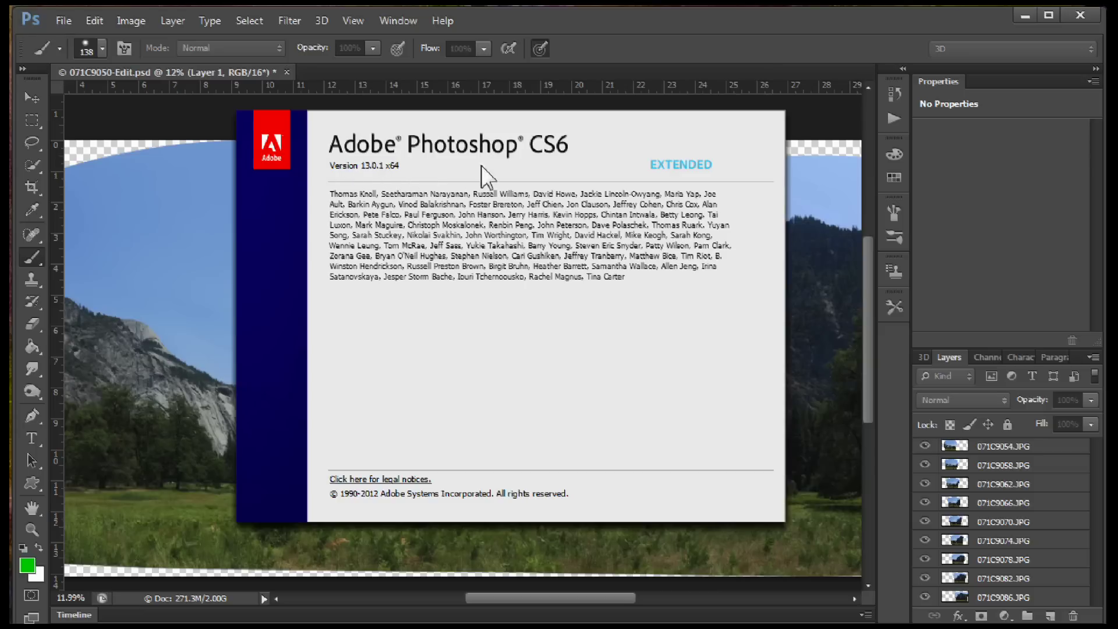
click(252, 223)
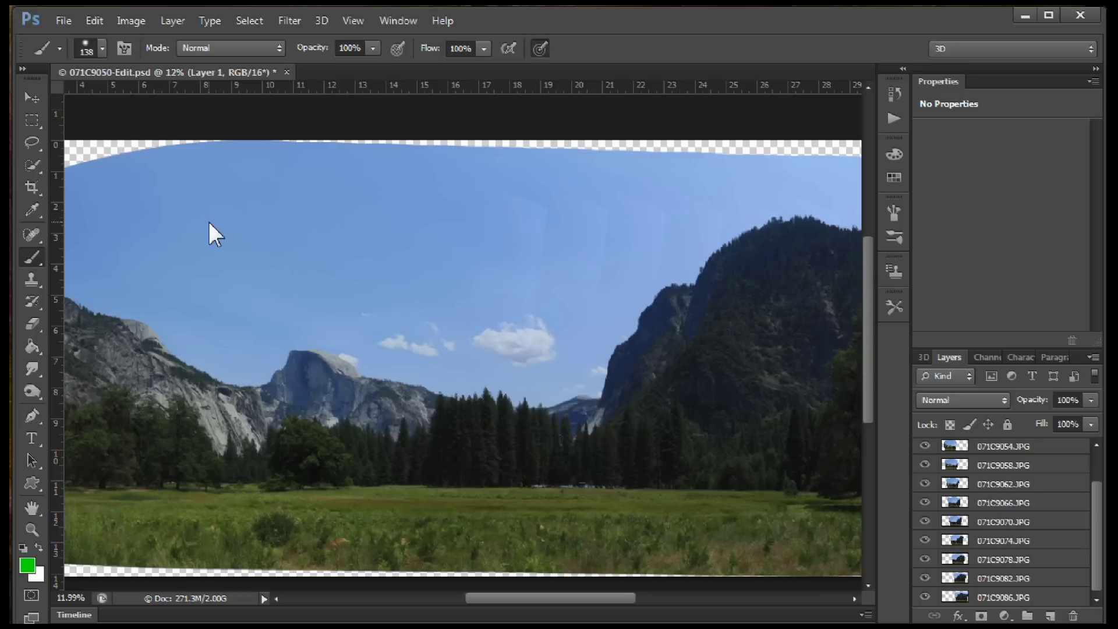
Open Edit > Preferences > General and move the Preferences dialog up slightly
click(95, 20)
mouse_move(131, 21)
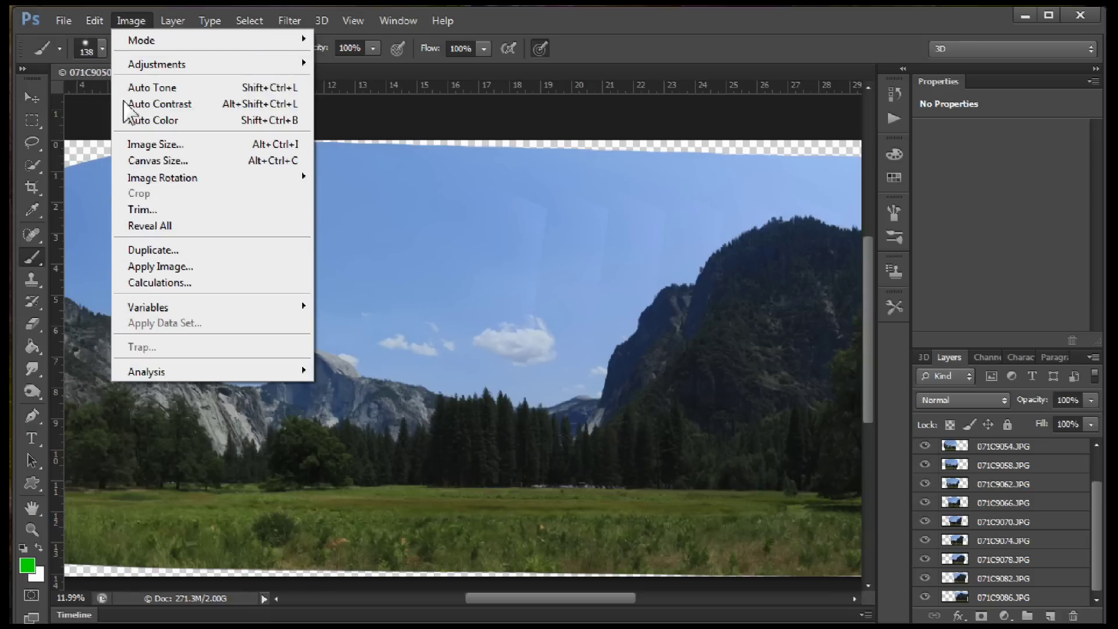
mouse_move(95, 22)
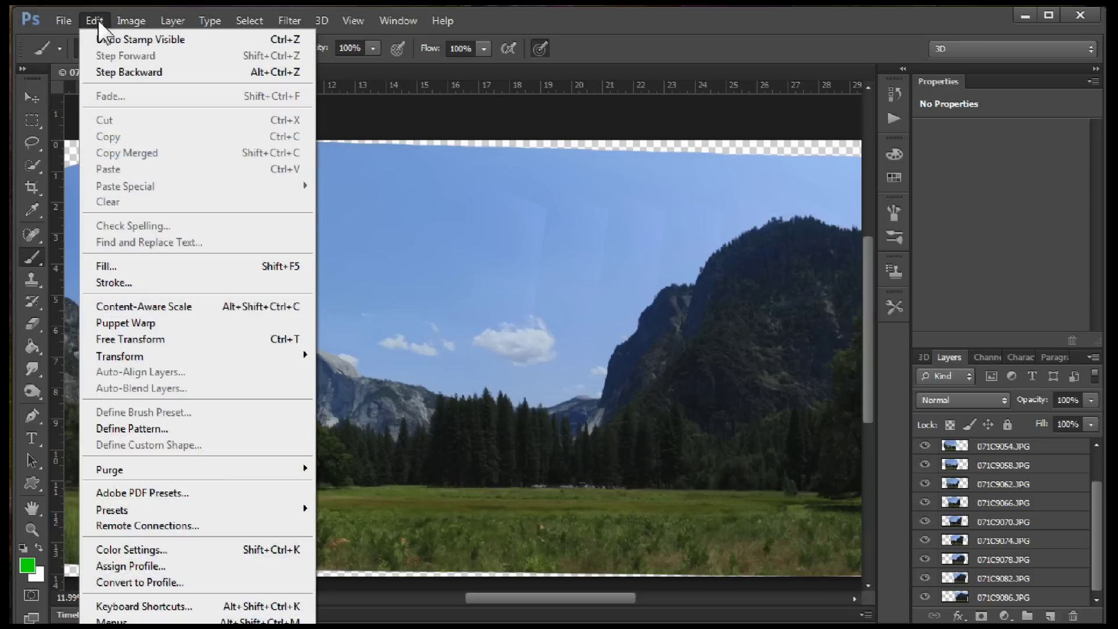
mouse_move(117, 509)
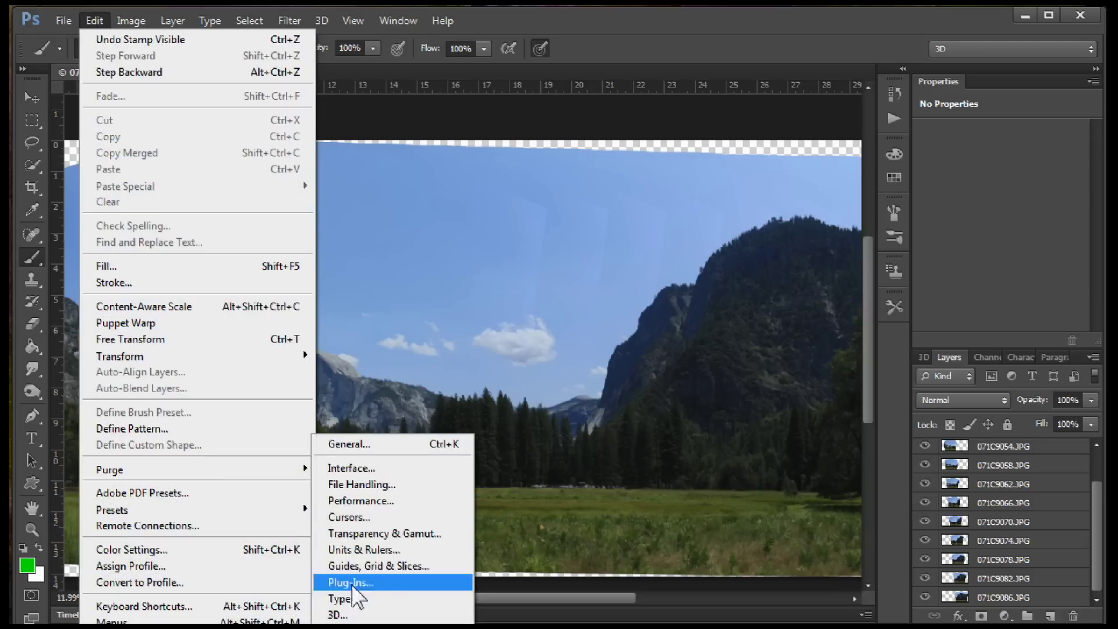
click(344, 446)
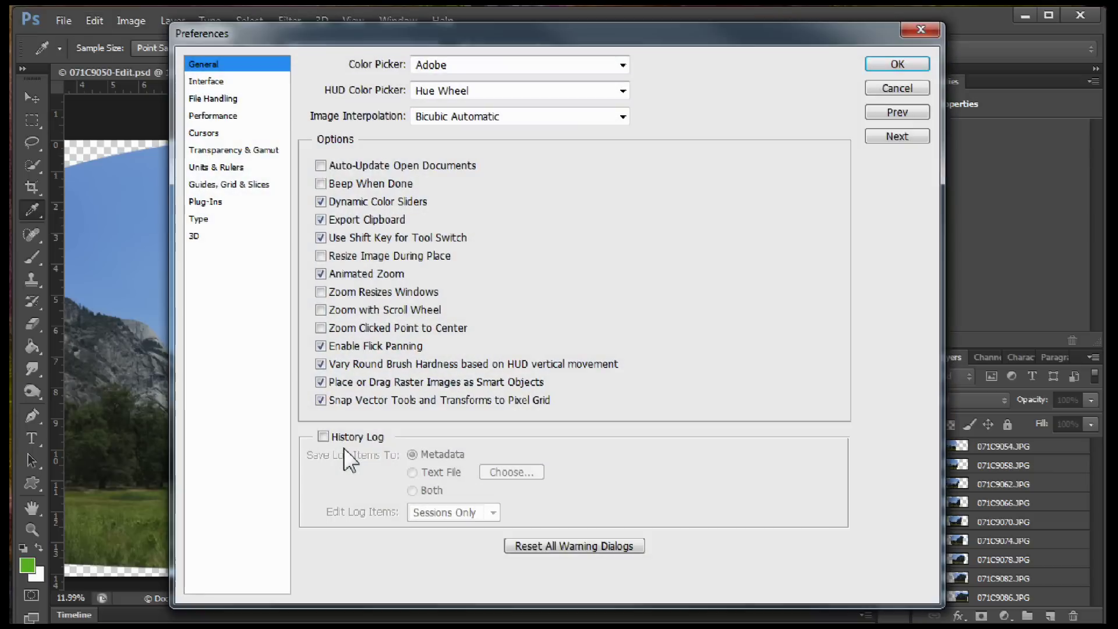
drag(543, 34, 543, 26)
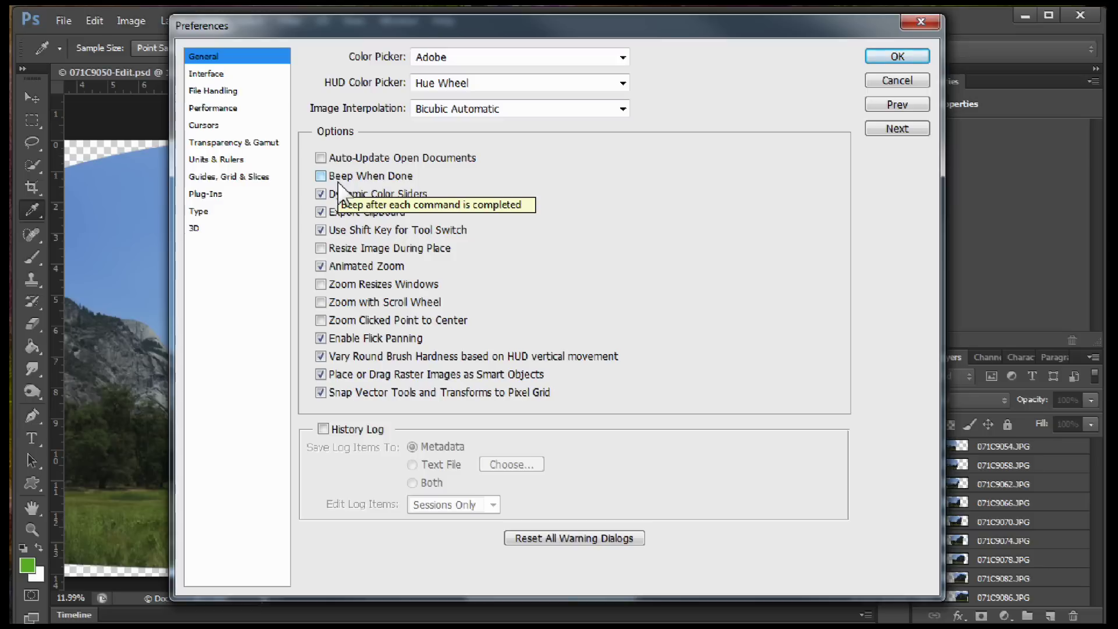
Switch the Preferences dialog to the Performance category
click(212, 109)
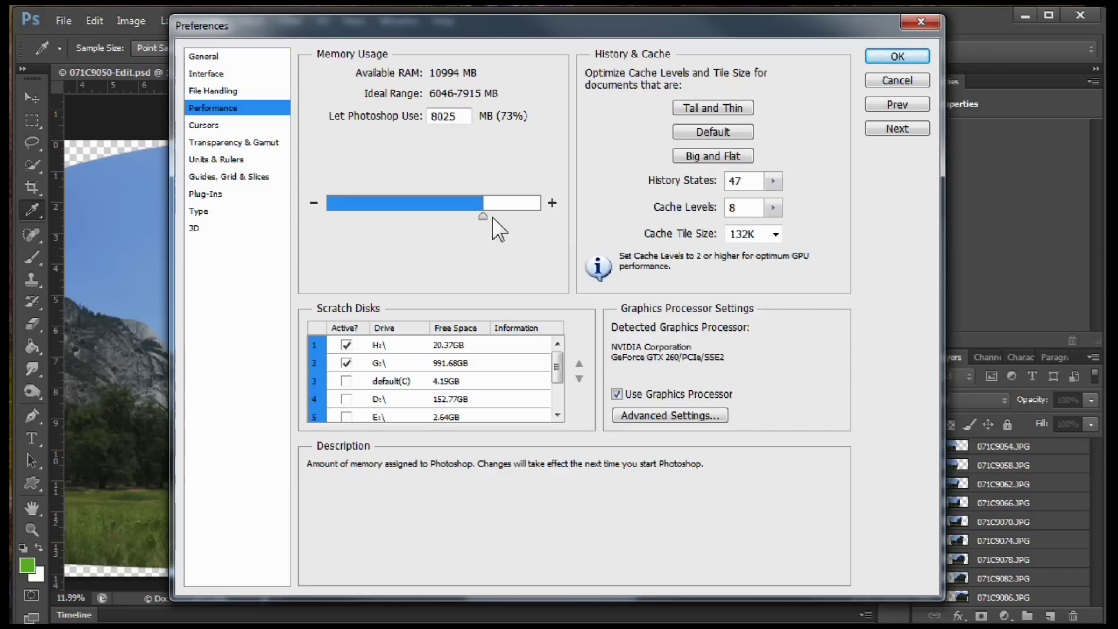
Raise the Memory Usage slider from 8025 MB to 8301 MB (75%)
drag(482, 217, 487, 218)
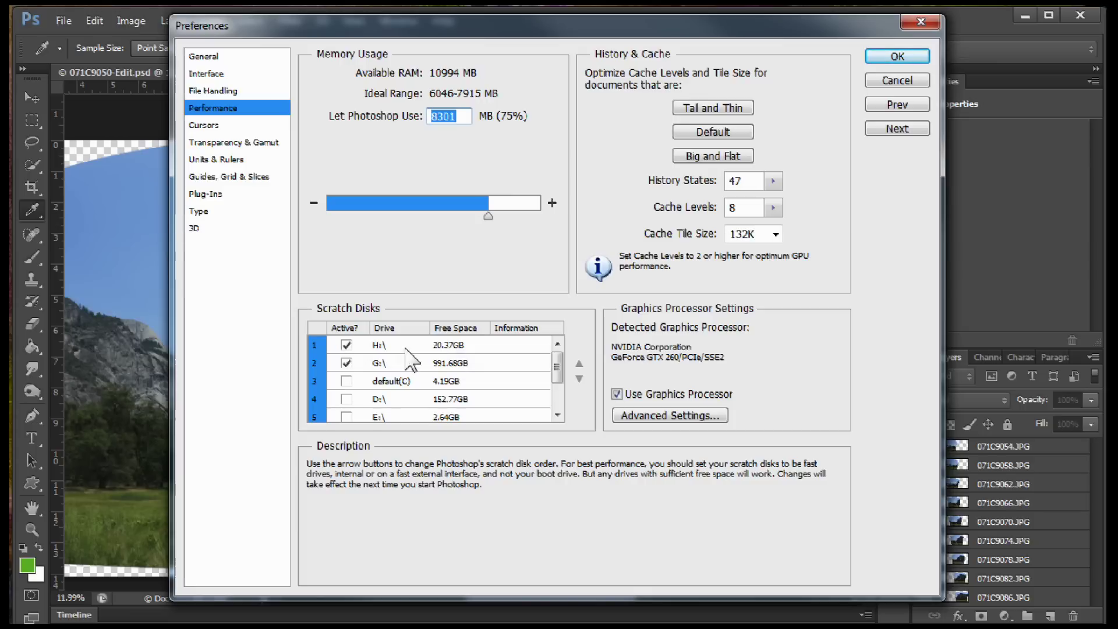
click(448, 348)
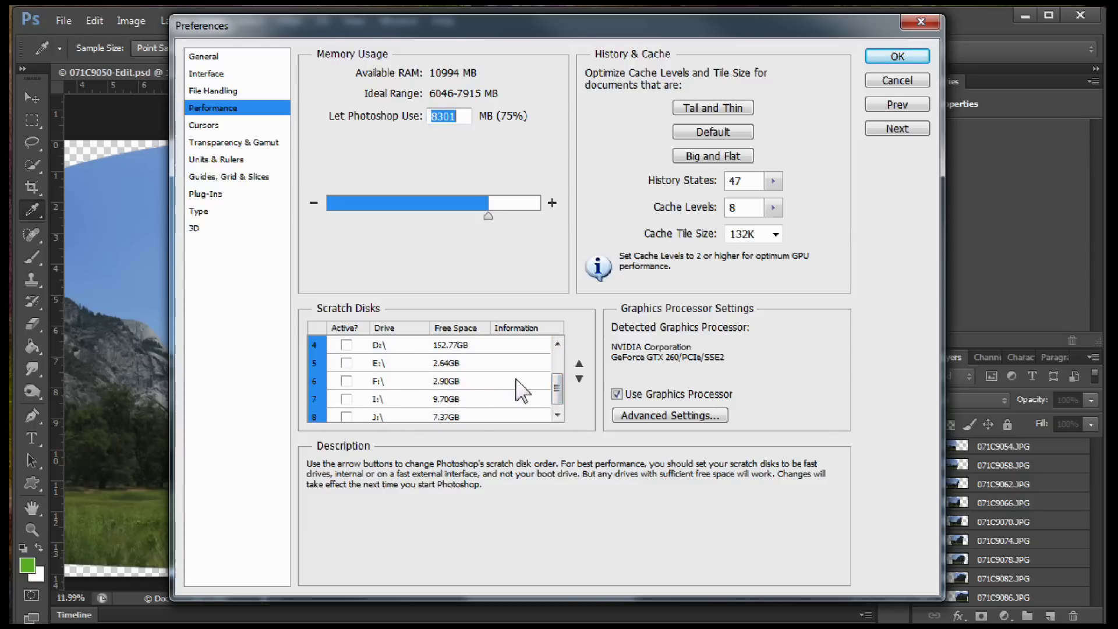
scroll(559, 373, up, 3)
click(579, 379)
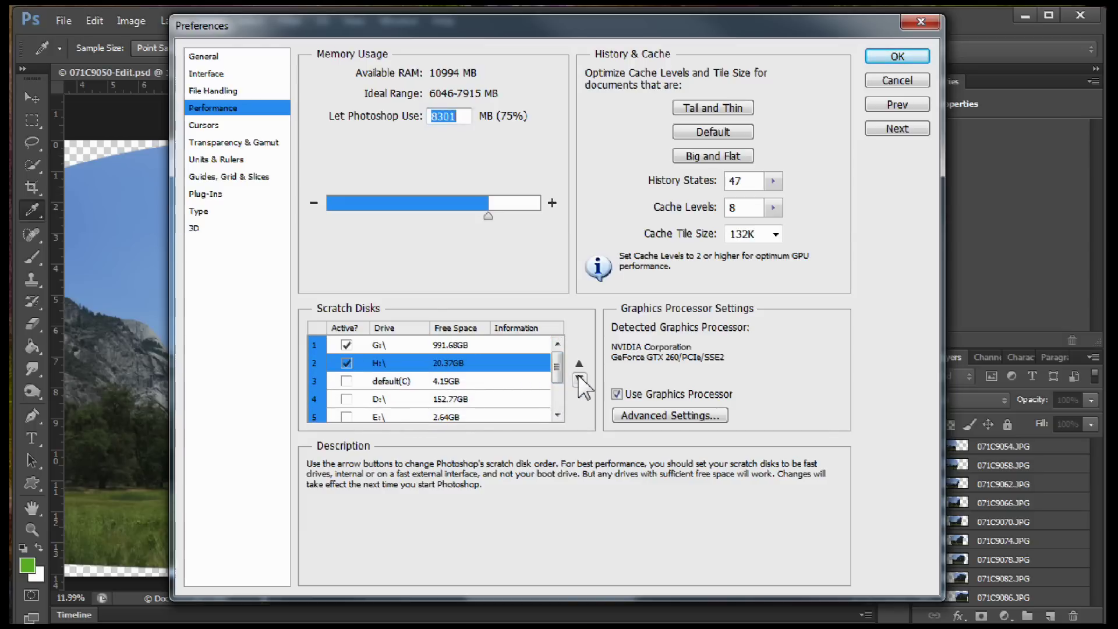
click(580, 379)
click(579, 379)
click(580, 379)
click(579, 379)
click(579, 379)
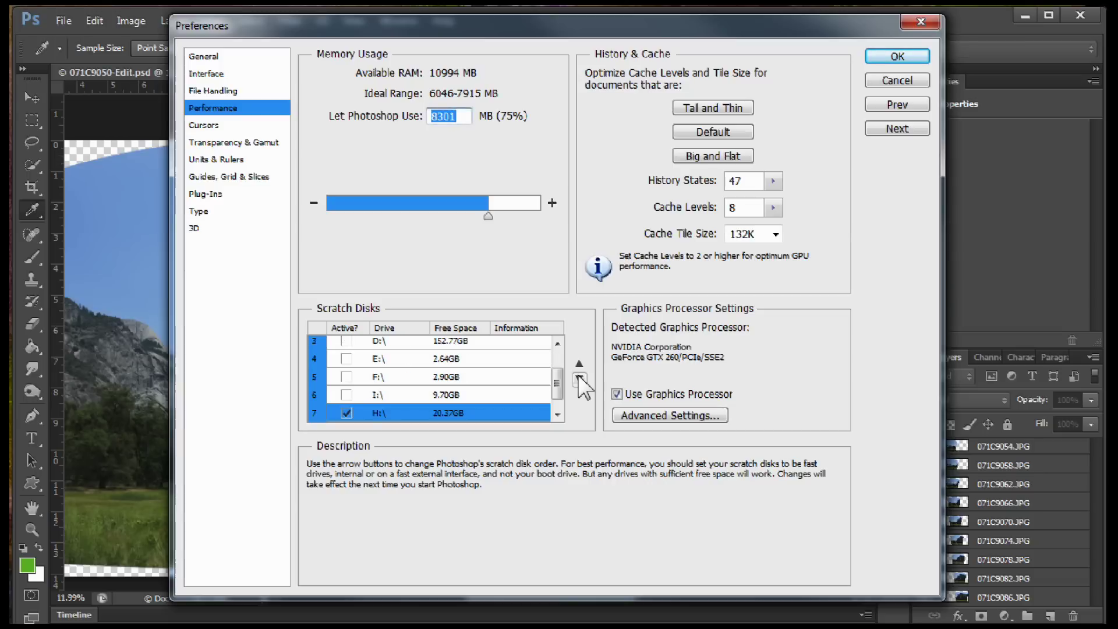
click(580, 379)
click(580, 364)
click(579, 363)
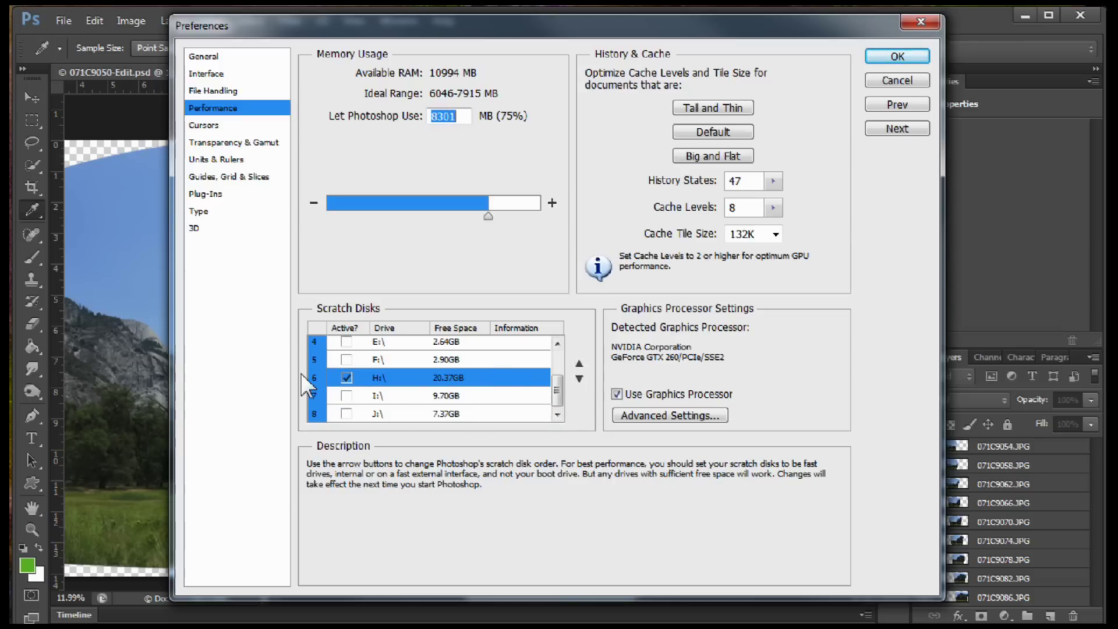
click(579, 364)
click(579, 364)
click(579, 363)
click(579, 364)
click(579, 364)
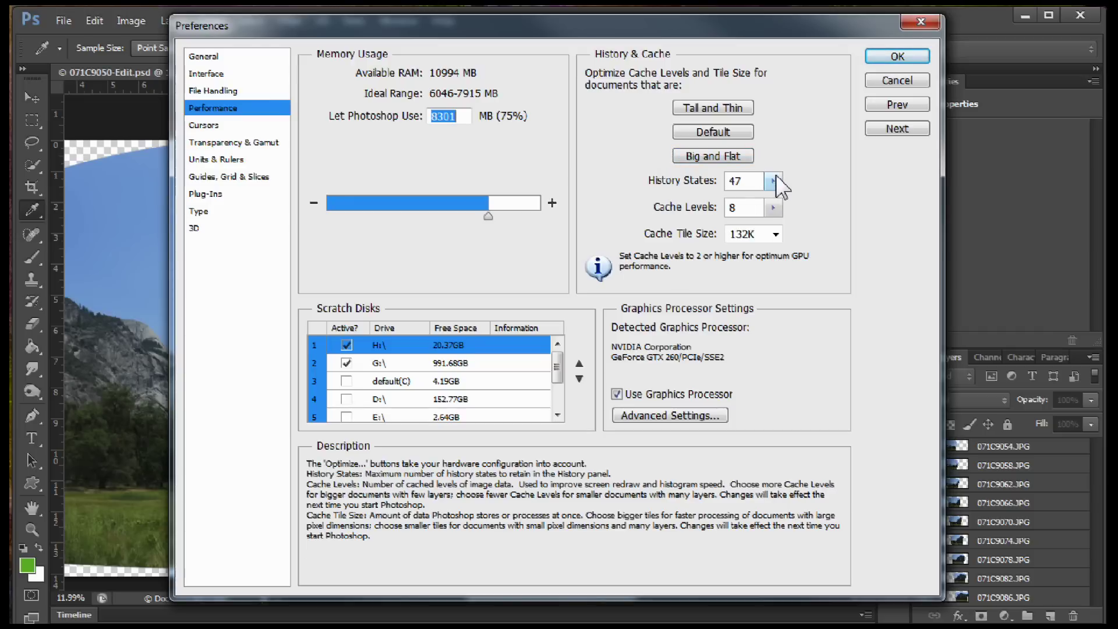
Confirm Cache Levels stays at 8
click(773, 208)
click(774, 211)
click(773, 208)
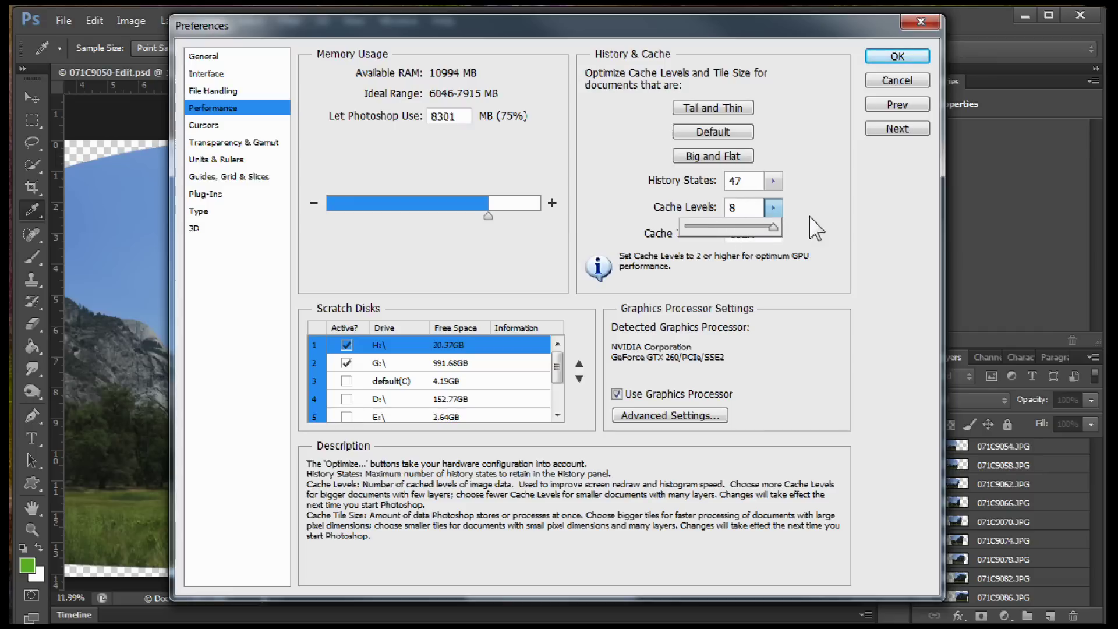
click(619, 213)
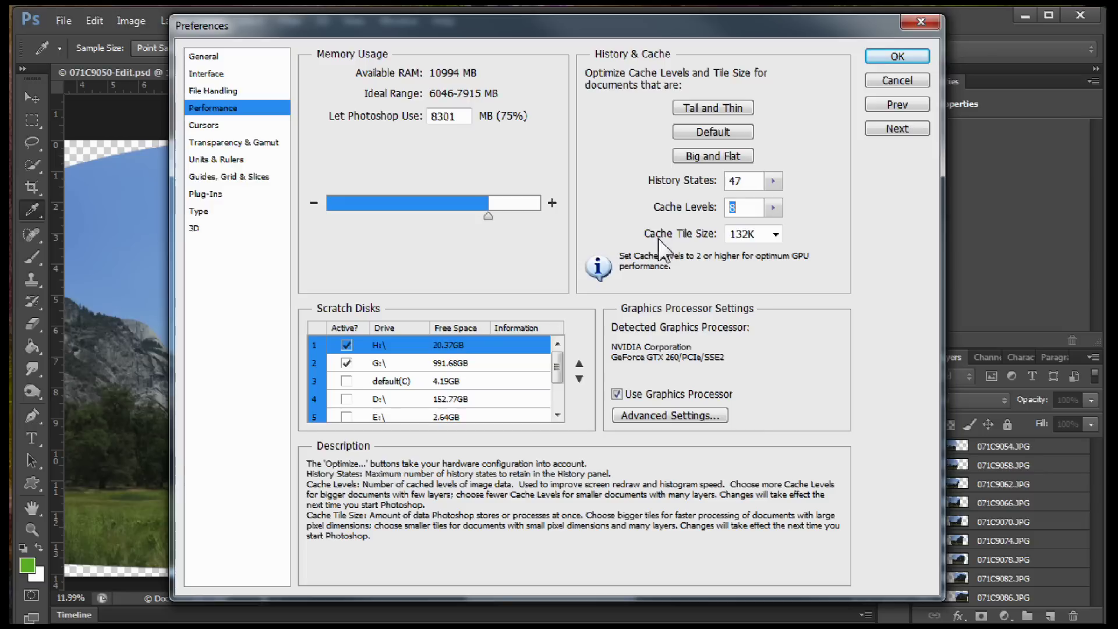
Set the Cache Tile Size to 128K
click(776, 234)
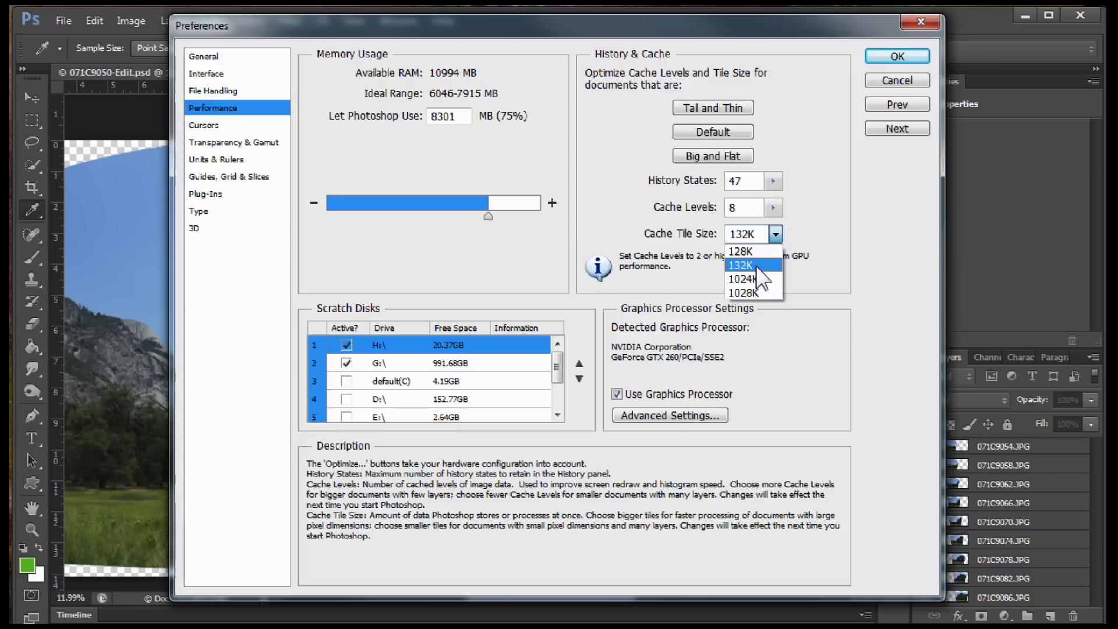
click(757, 269)
click(775, 234)
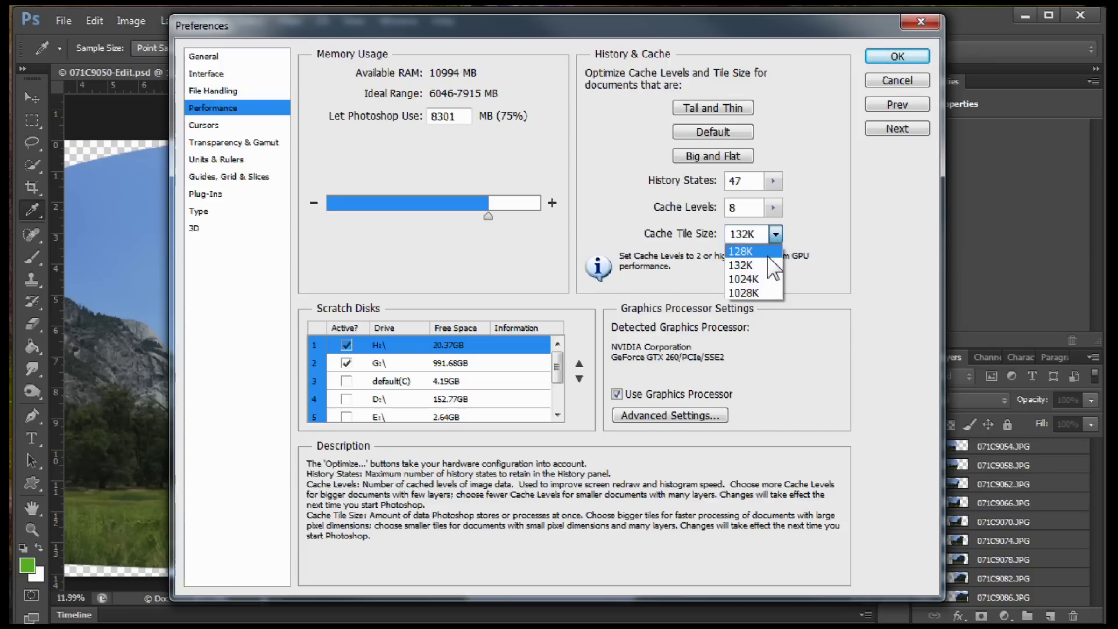
click(741, 251)
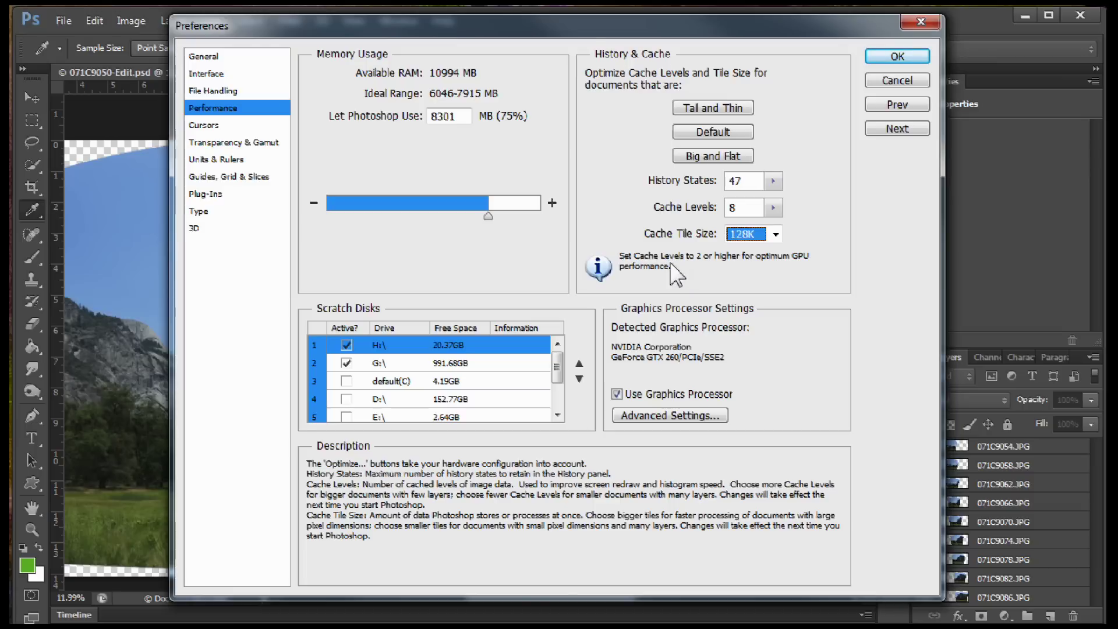
click(776, 233)
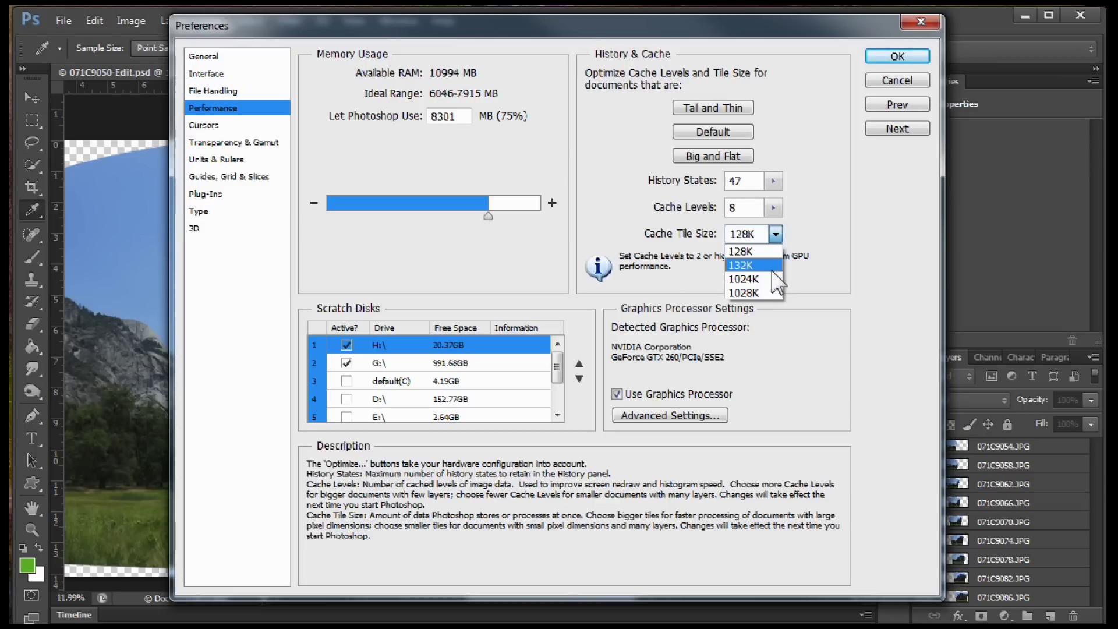
click(770, 279)
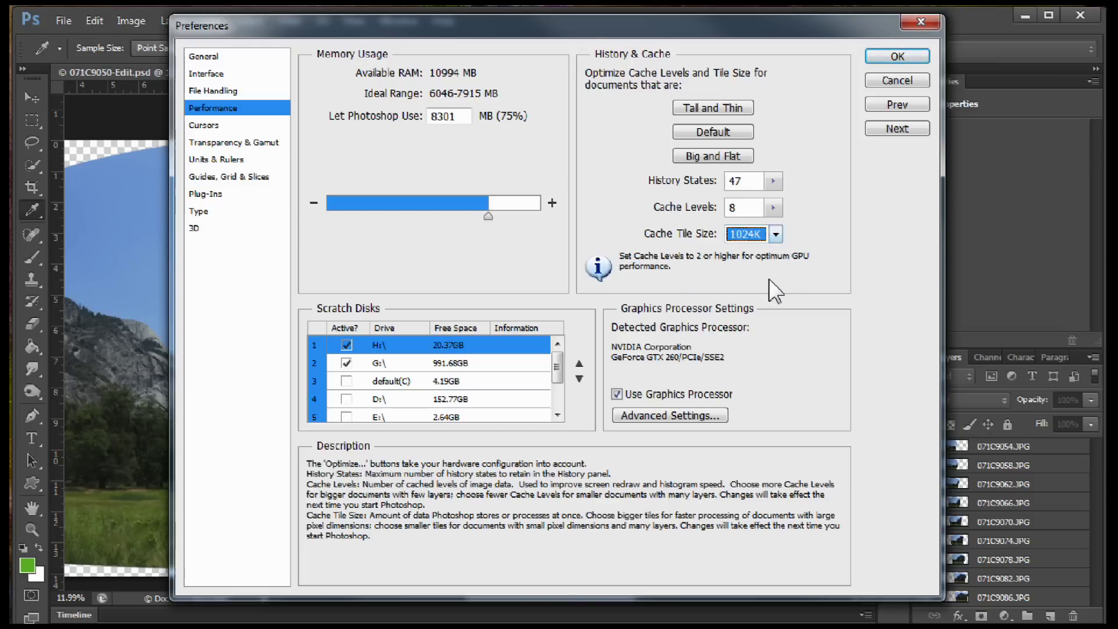
click(775, 232)
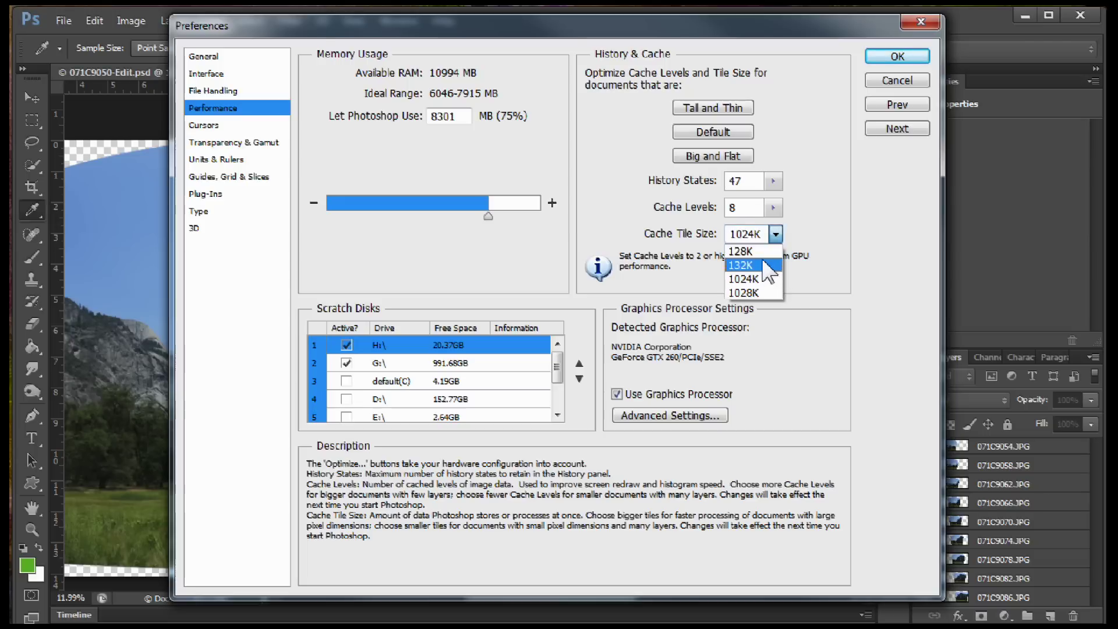
click(767, 251)
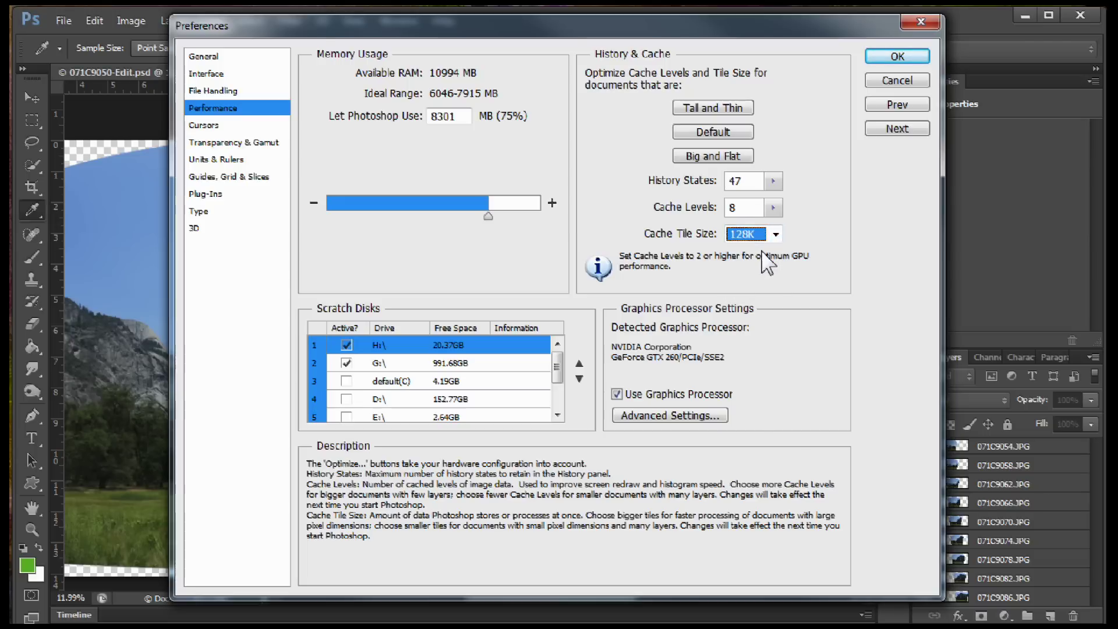
click(894, 56)
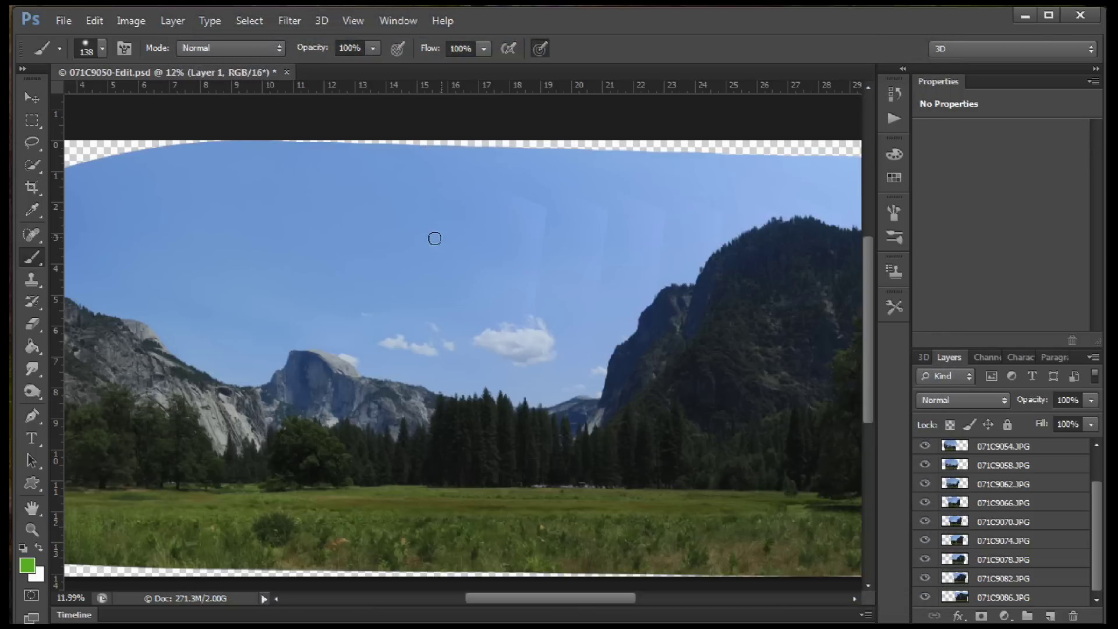